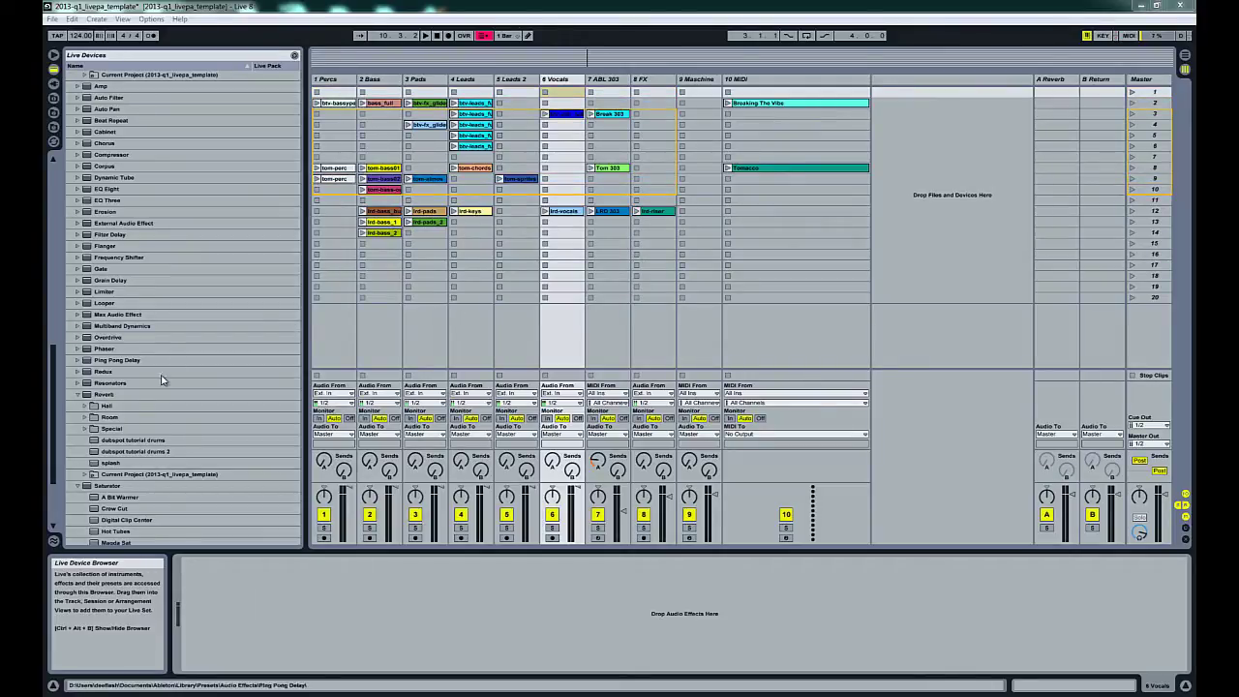
Load the Redux effect onto the Bass track's device chain
{"action": "left_click", "coordinate": [96, 373]}
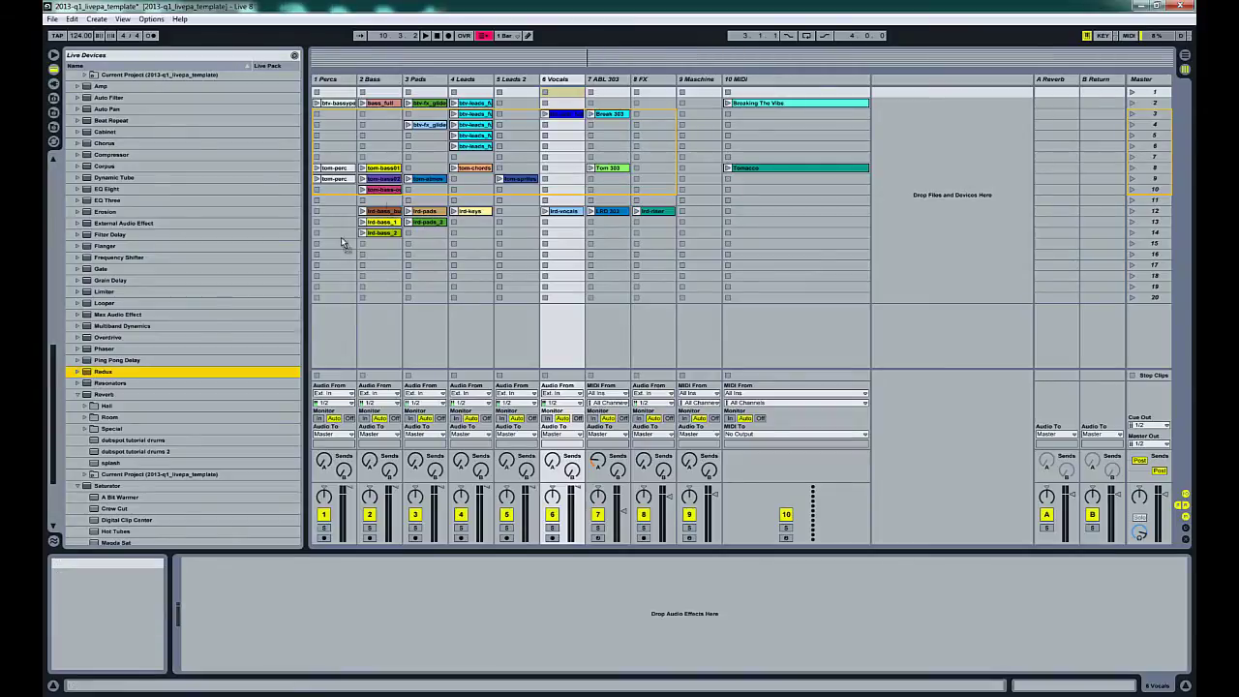
{"action": "left_click", "coordinate": [386, 168]}
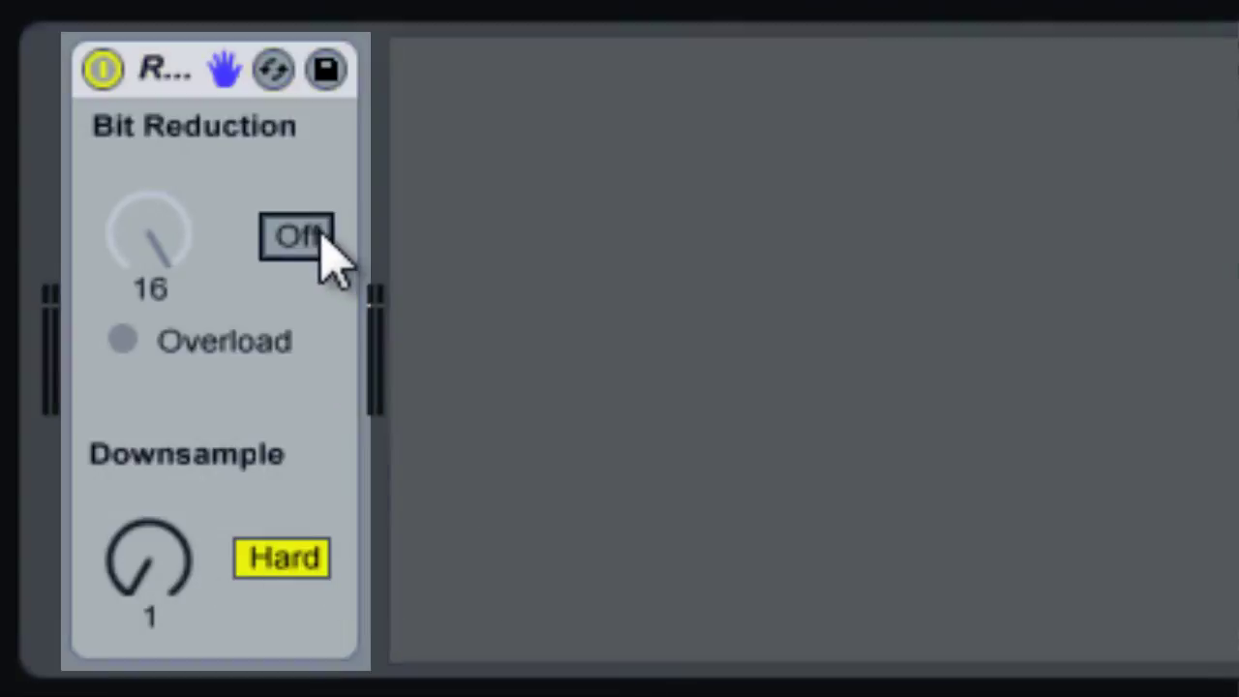
Keep Bit Reduction off, set Downsample to Soft, and raise it to 20.0 during playback
{"action": "left_click", "coordinate": [322, 247]}
{"action": "left_click", "coordinate": [320, 251]}
{"action": "left_click", "coordinate": [284, 559]}
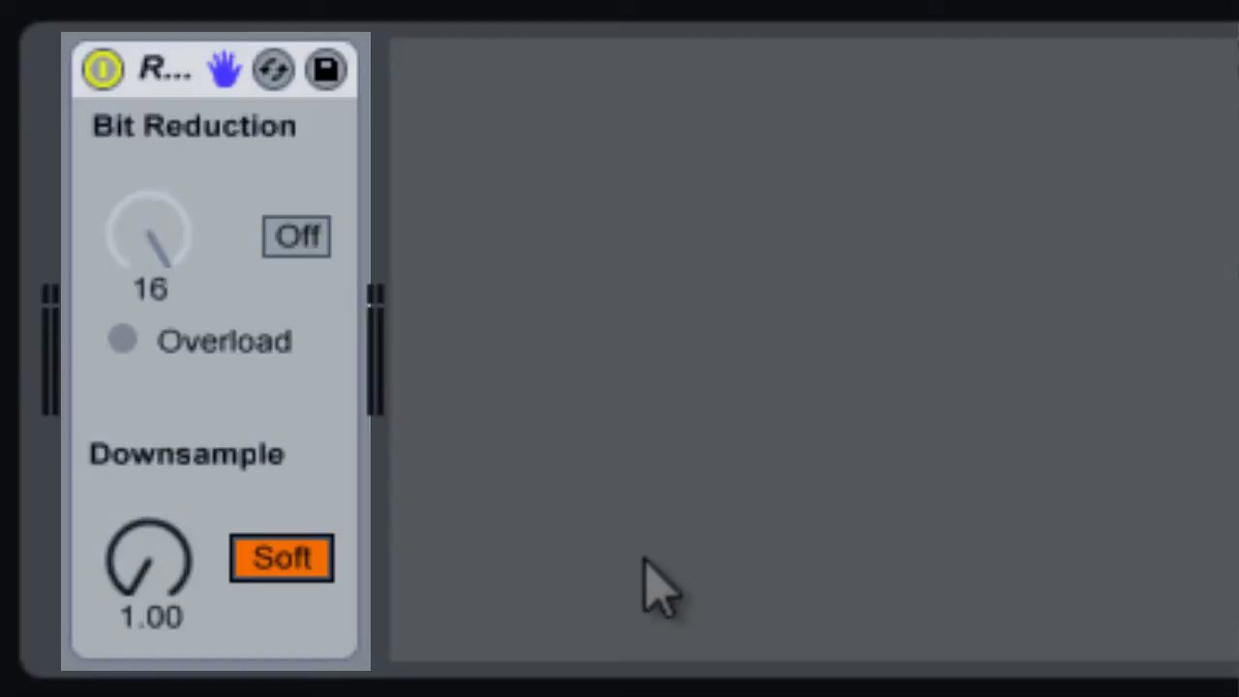
{"action": "left_click_drag", "start_coordinate": [158, 580], "coordinate": [204, 570]}
{"action": "left_click", "coordinate": [266, 589]}
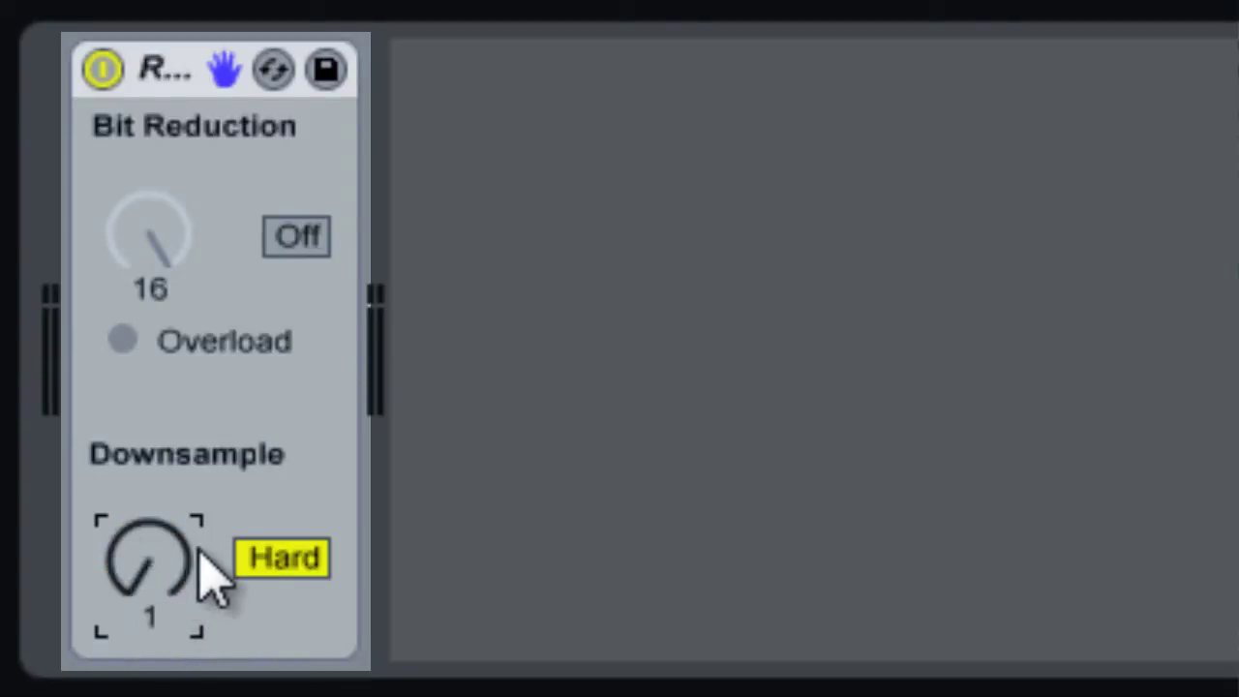
{"action": "left_click", "coordinate": [286, 560]}
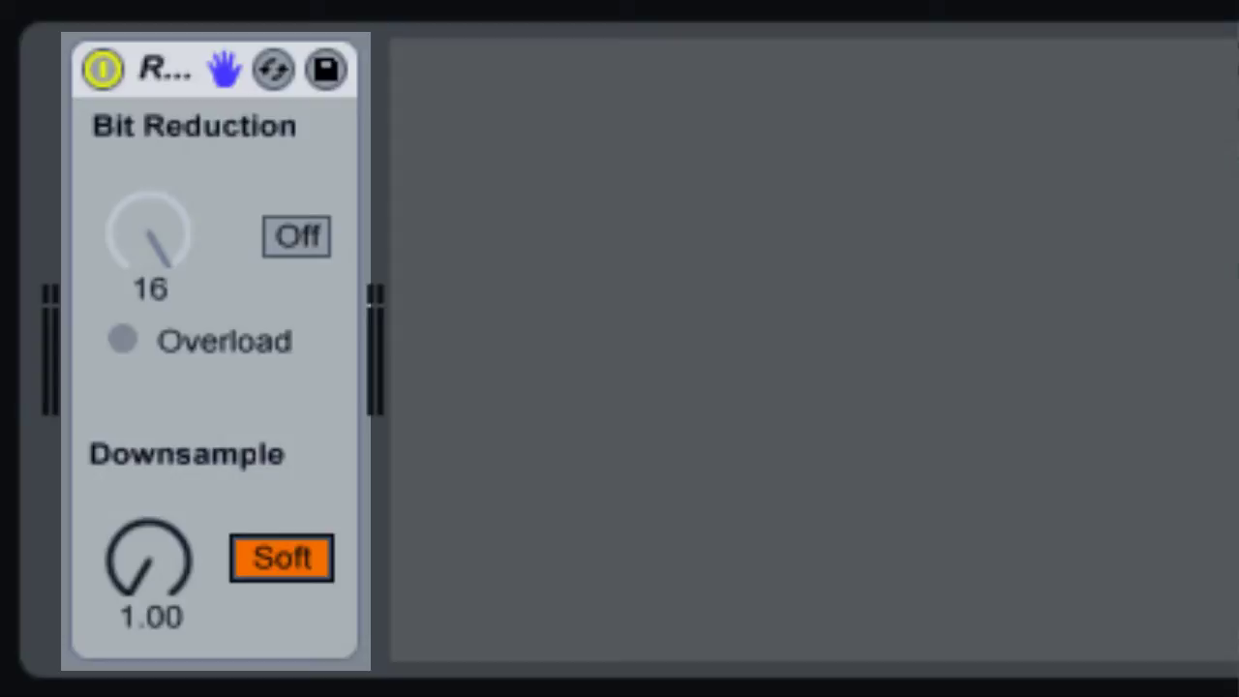
{"action": "key", "text": "space"}
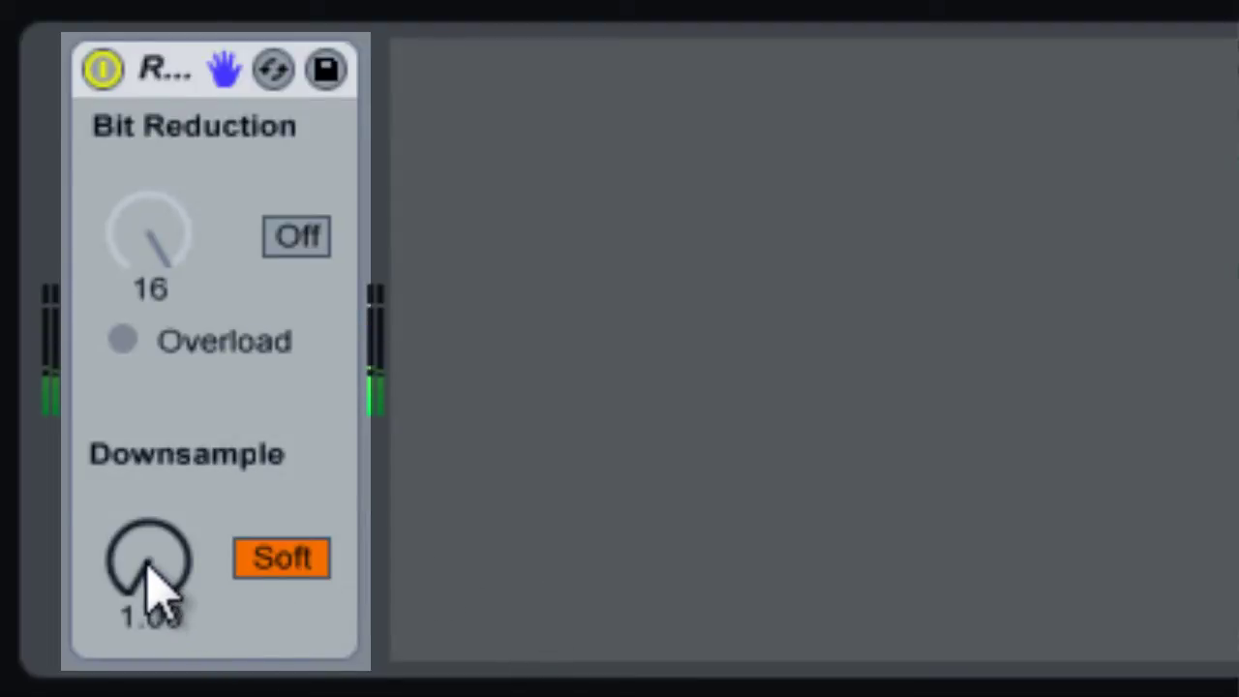
{"action": "left_click_drag", "start_coordinate": [147, 567], "coordinate": [155, 580]}
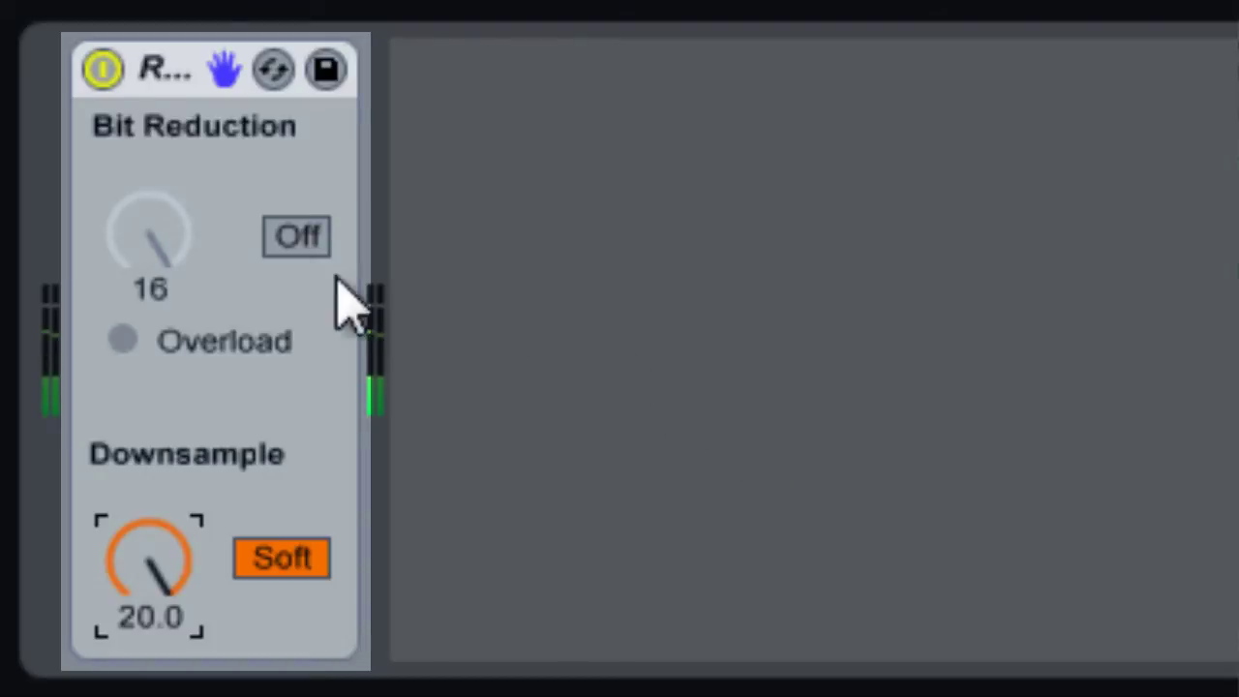
Switch Bit Reduction on at 8 bits and lower the Downsample amount
{"action": "left_click", "coordinate": [283, 238]}
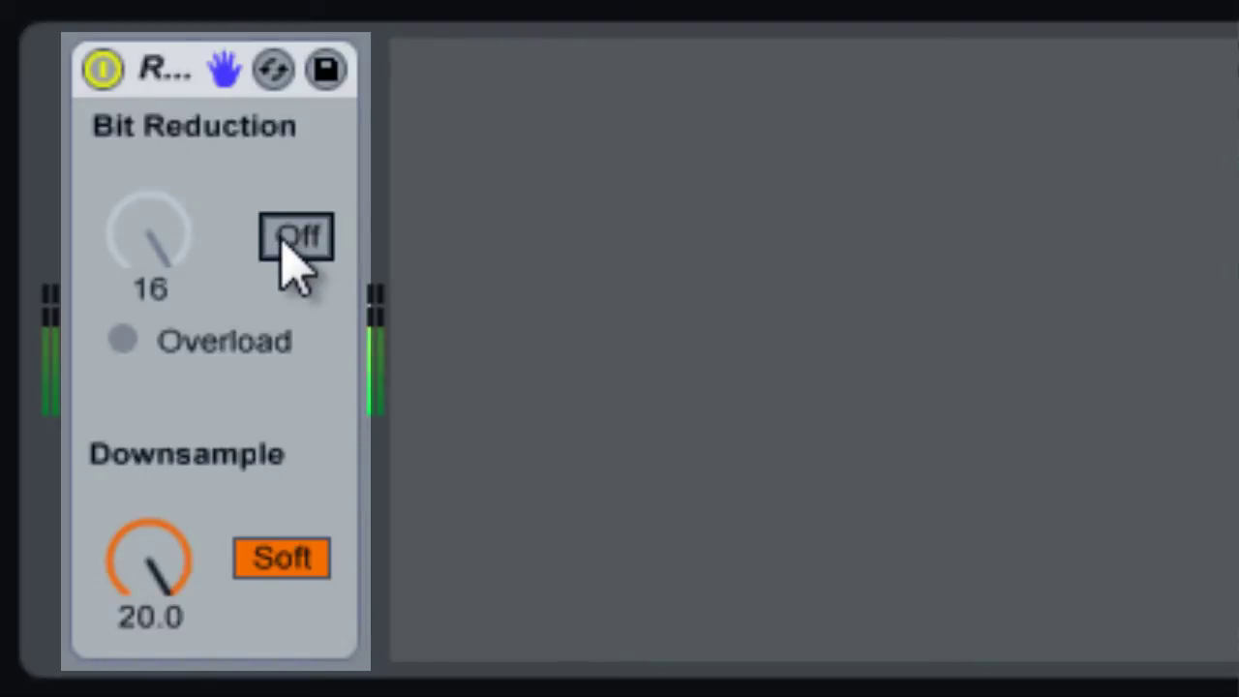
{"action": "left_click_drag", "start_coordinate": [169, 232], "coordinate": [157, 244]}
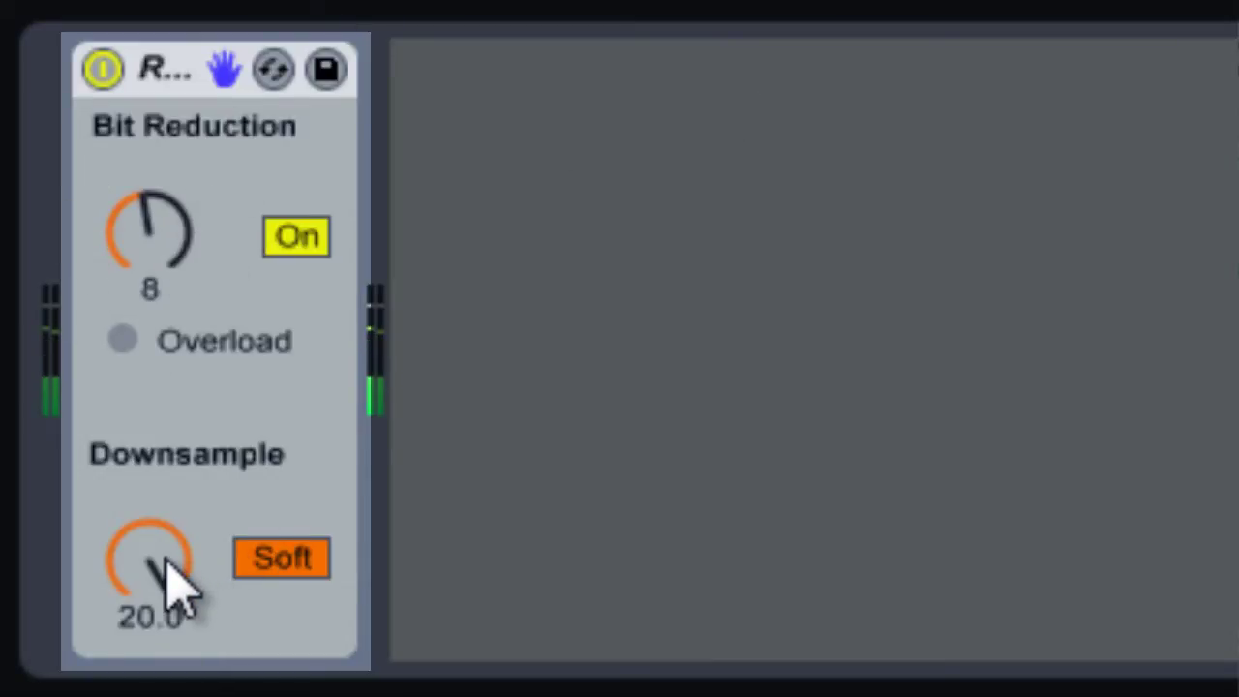
{"action": "mouse_move", "coordinate": [166, 561]}
{"action": "left_mouse_down"}
{"action": "mouse_move", "coordinate": [174, 581]}
{"action": "mouse_move", "coordinate": [161, 566]}
{"action": "left_mouse_up"}
Set Downsample to Hard, push it to 200 then down to about 11, with Bit Reduction at 16
{"action": "left_click", "coordinate": [275, 566]}
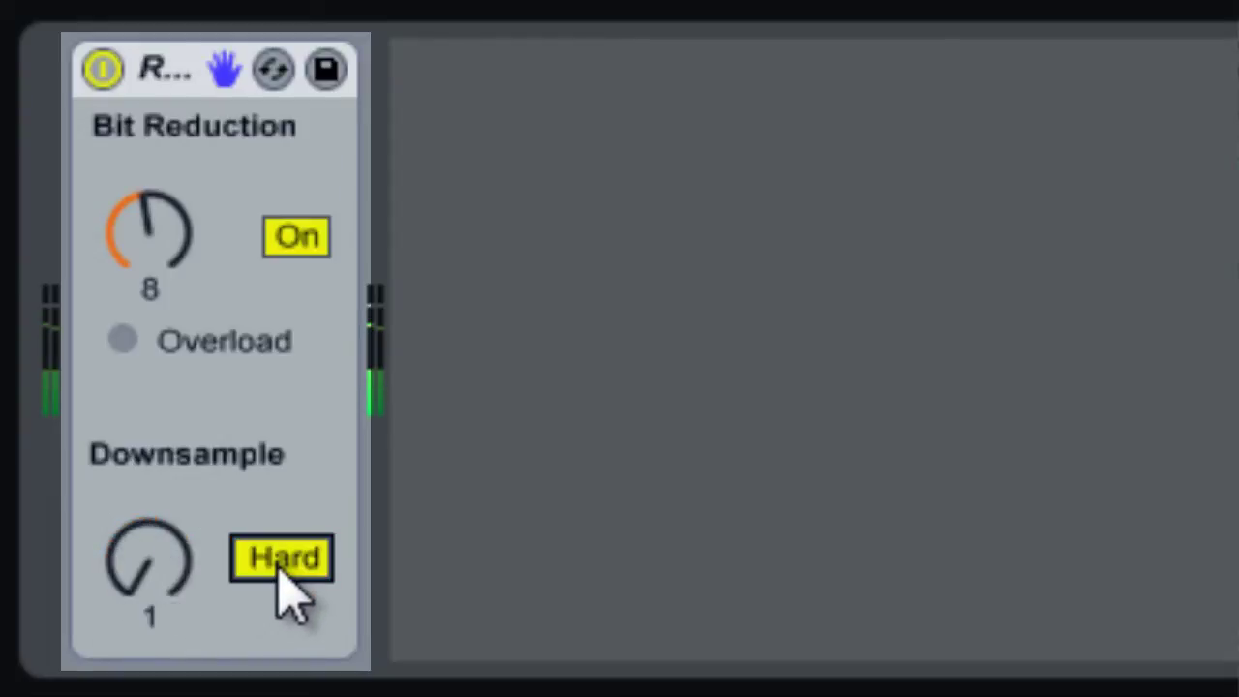
{"action": "left_click", "coordinate": [140, 581]}
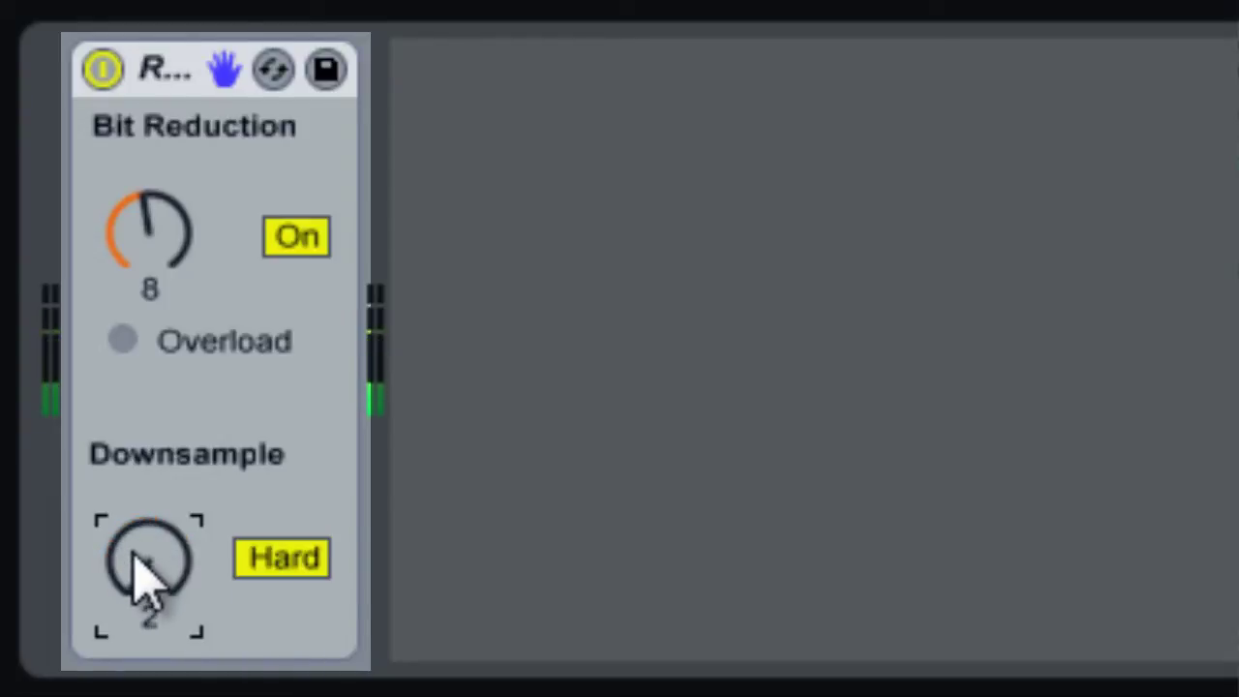
{"action": "left_click_drag", "start_coordinate": [135, 559], "coordinate": [134, 559]}
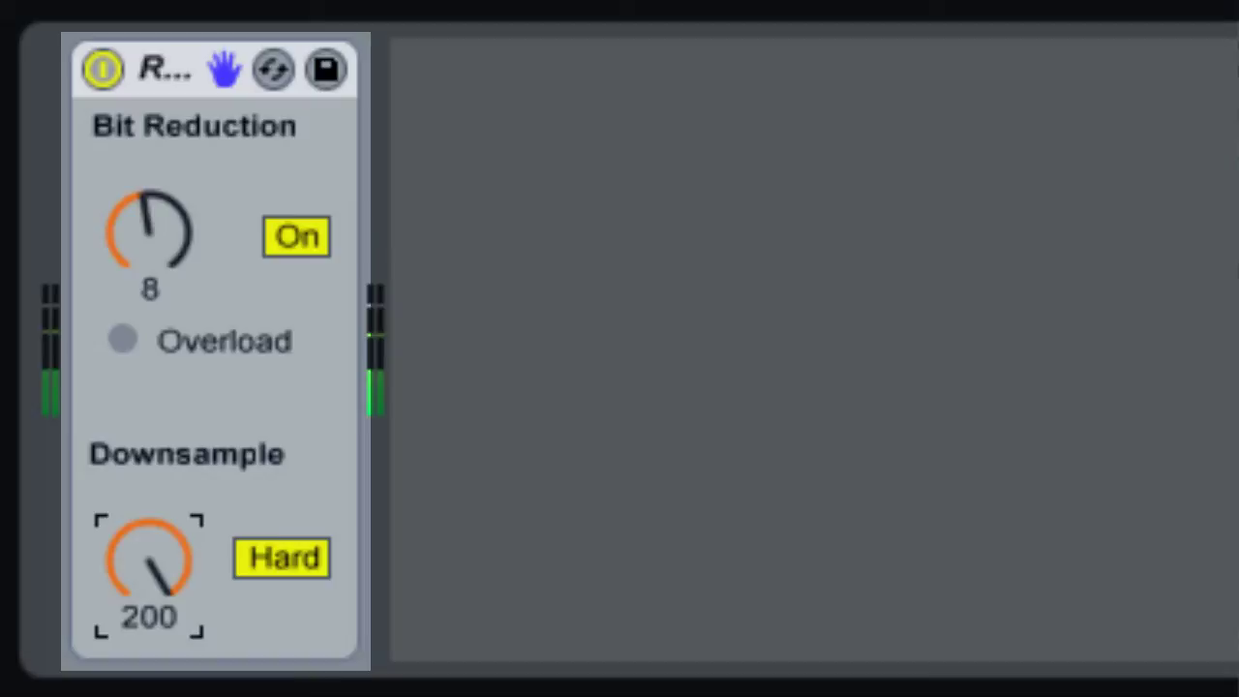
{"action": "left_click_drag", "start_coordinate": [126, 219], "coordinate": [144, 237]}
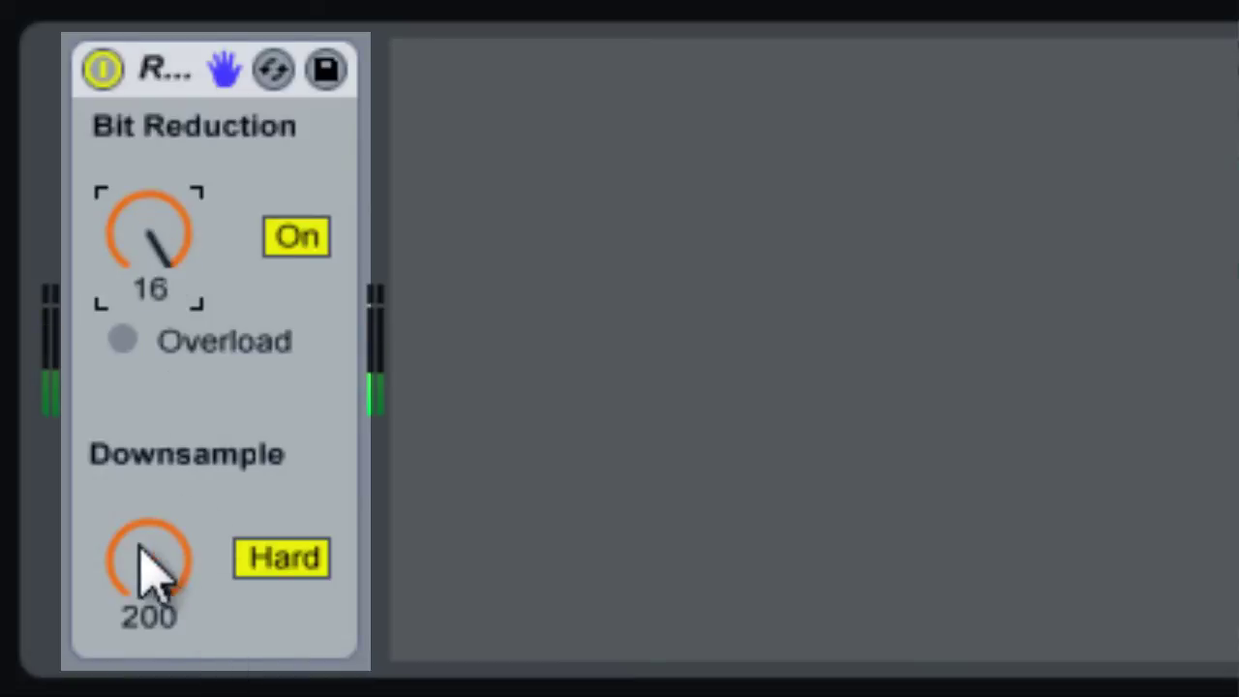
{"action": "left_click_drag", "start_coordinate": [138, 567], "coordinate": [140, 586]}
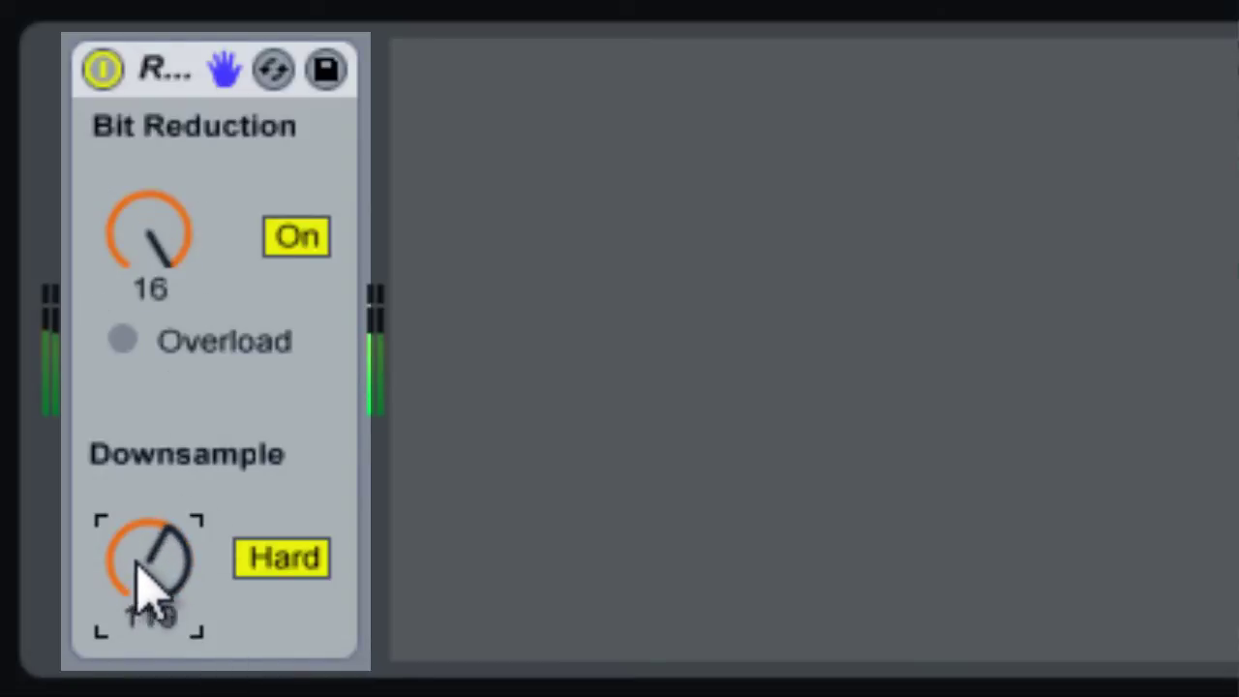
{"action": "left_click_drag", "start_coordinate": [136, 580], "coordinate": [136, 593]}
{"action": "left_click_drag", "start_coordinate": [160, 539], "coordinate": [153, 566]}
Reset Downsample to Soft at 1.00 and lower Bit Reduction from 16 to 12
{"action": "left_click", "coordinate": [288, 559]}
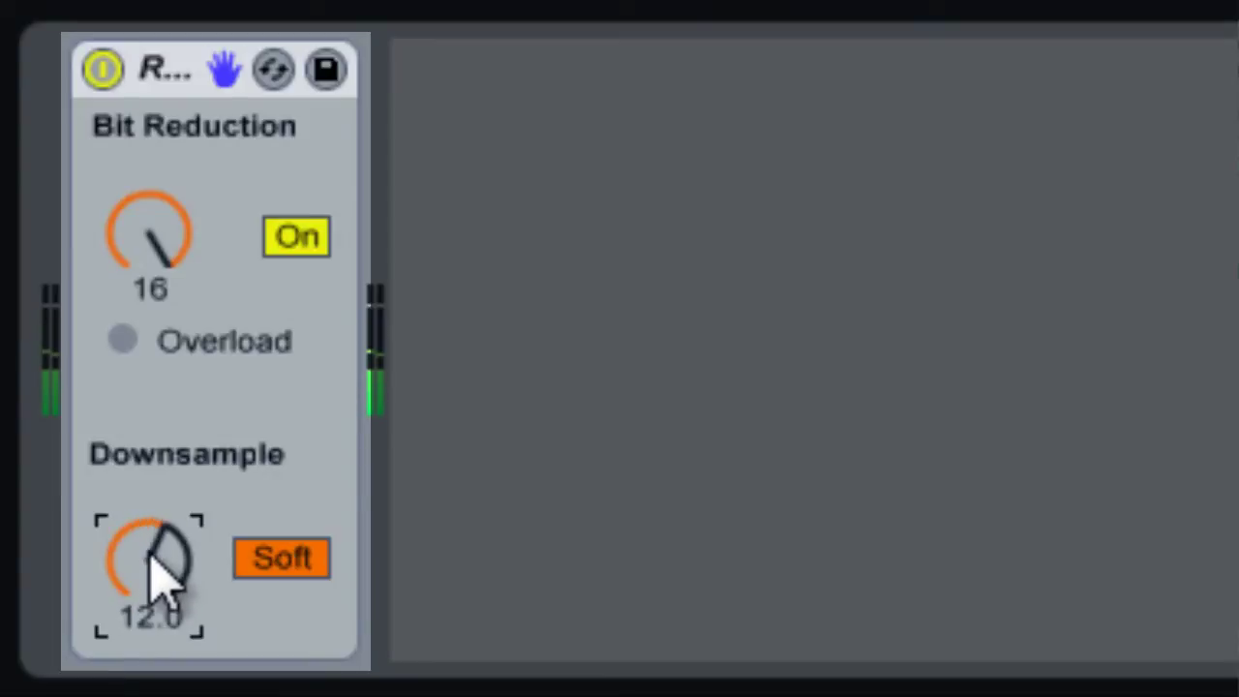
{"action": "left_click_drag", "start_coordinate": [157, 198], "coordinate": [152, 200]}
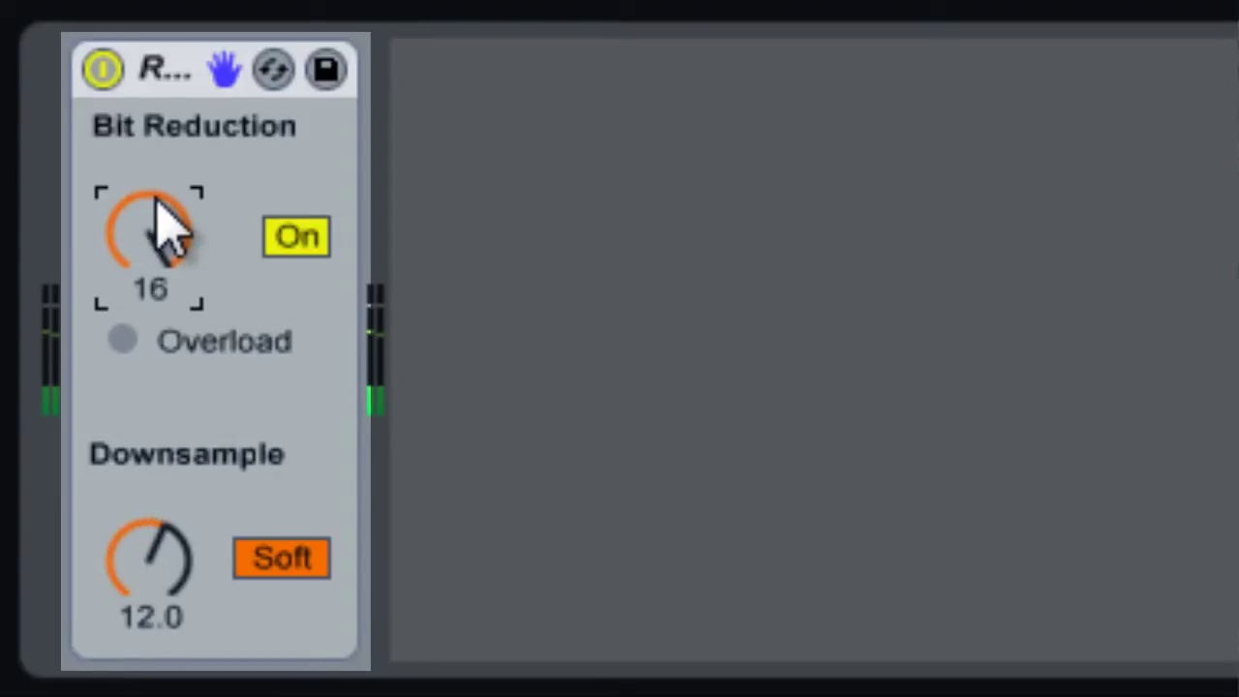
{"action": "left_click_drag", "start_coordinate": [174, 531], "coordinate": [177, 539]}
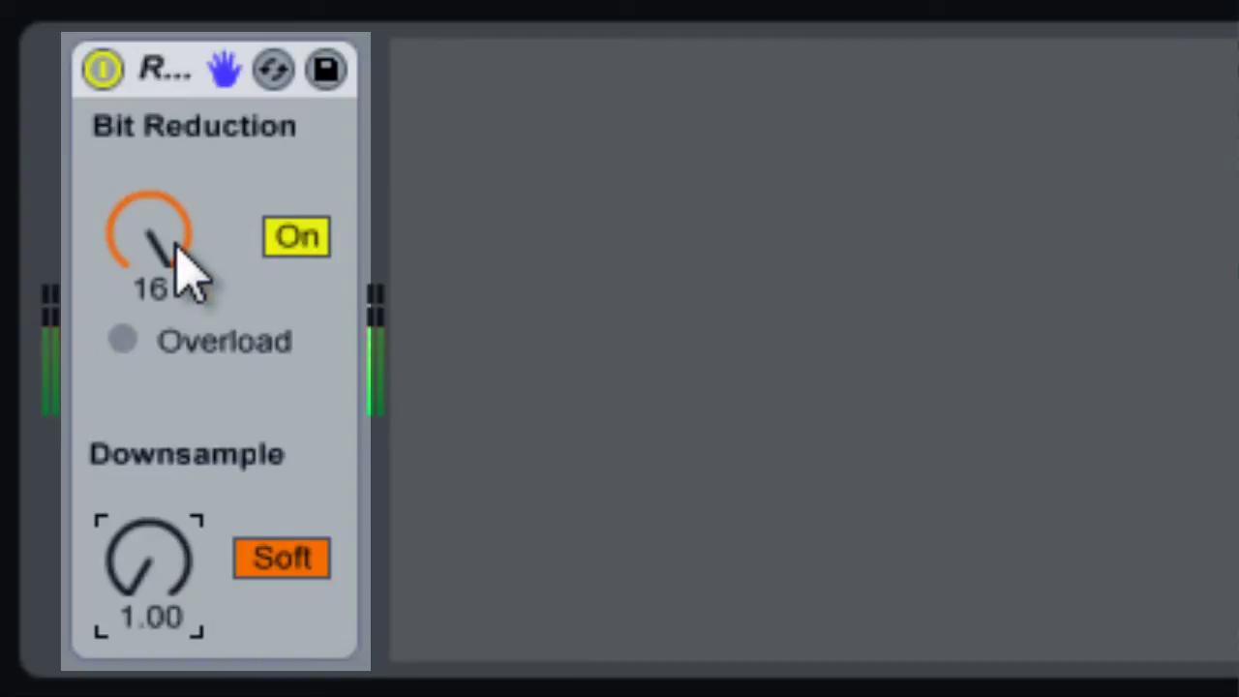
{"action": "left_click_drag", "start_coordinate": [177, 254], "coordinate": [176, 257]}
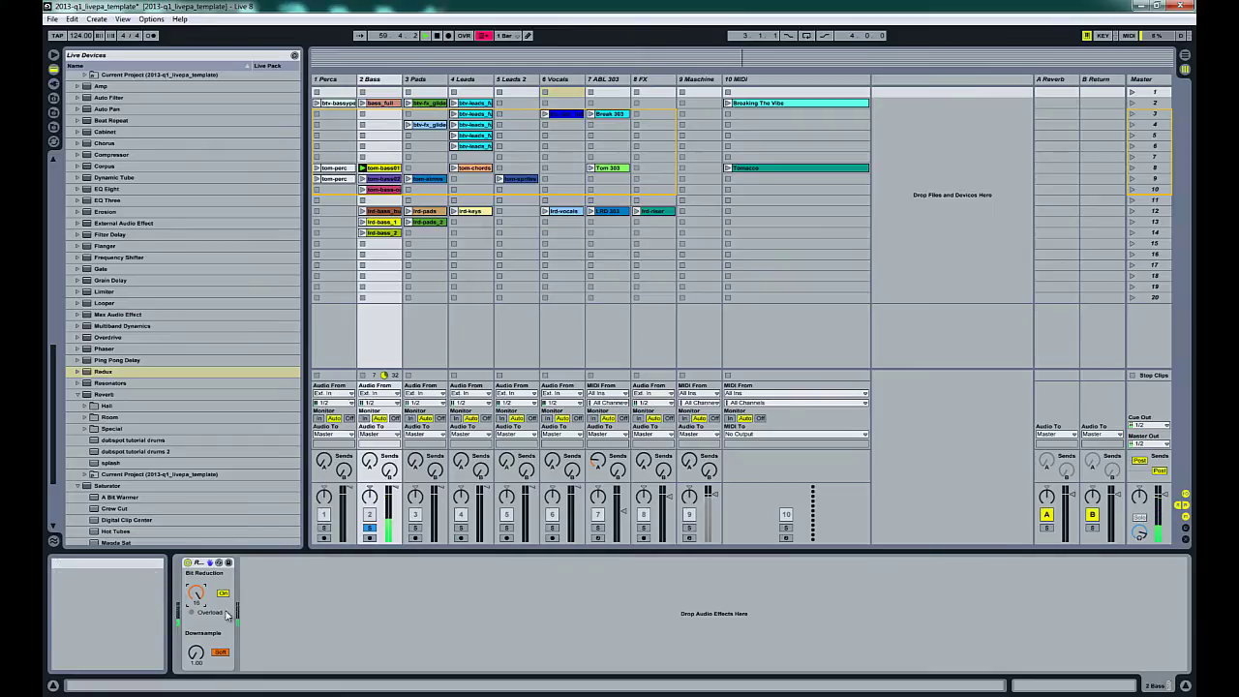
Select the ABL 303 track and append Redux to its effect chain
{"action": "left_click", "coordinate": [609, 189]}
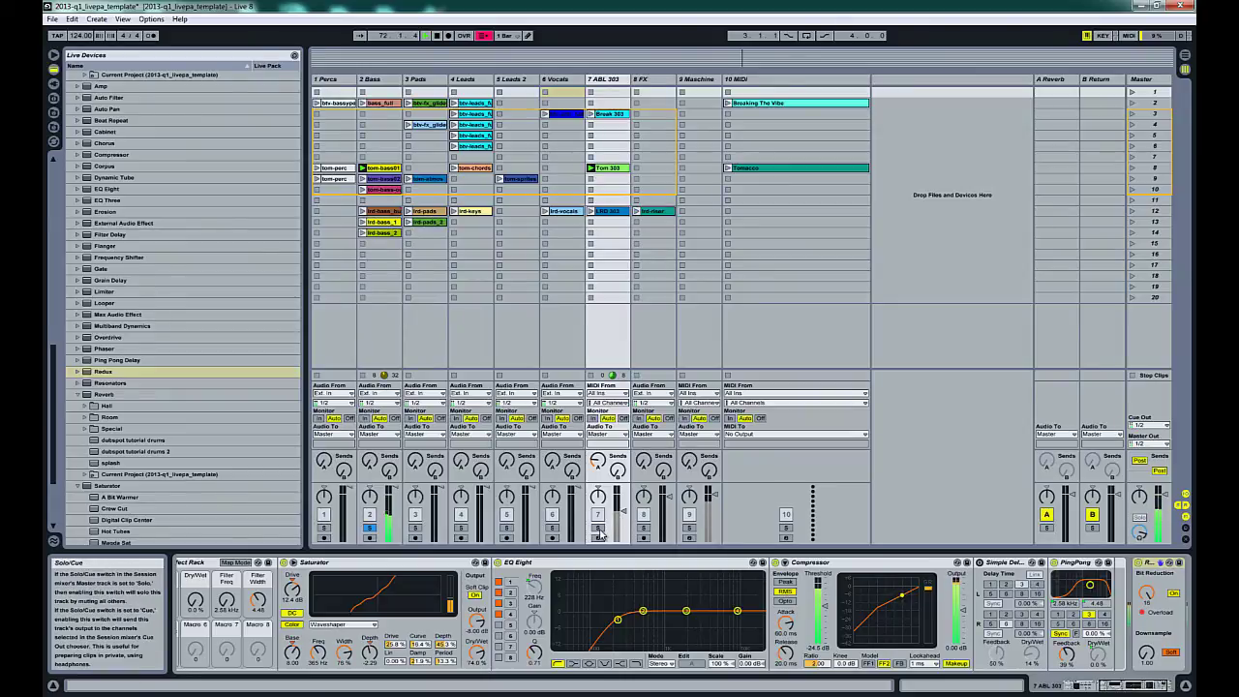
{"action": "left_click", "coordinate": [1143, 612]}
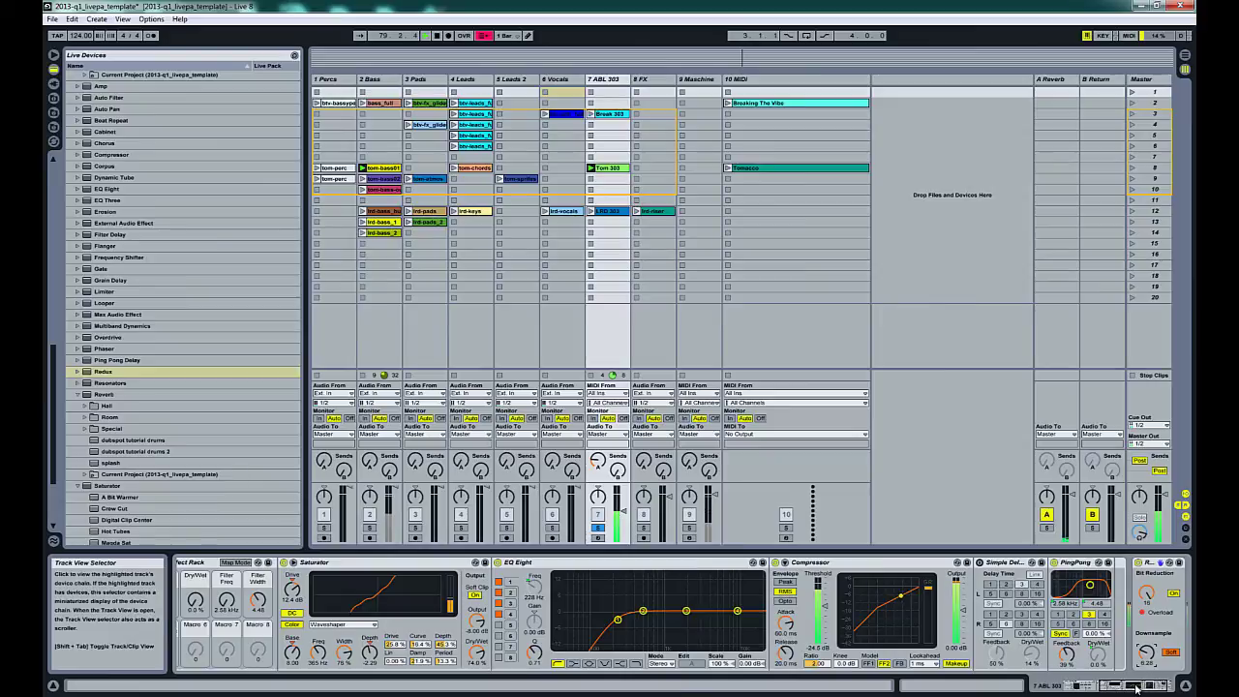
Give the ABL 303 Redux 8-bit reduction and Hard downsampling, raising the Downsample amount high
{"action": "left_click", "coordinate": [1146, 592]}
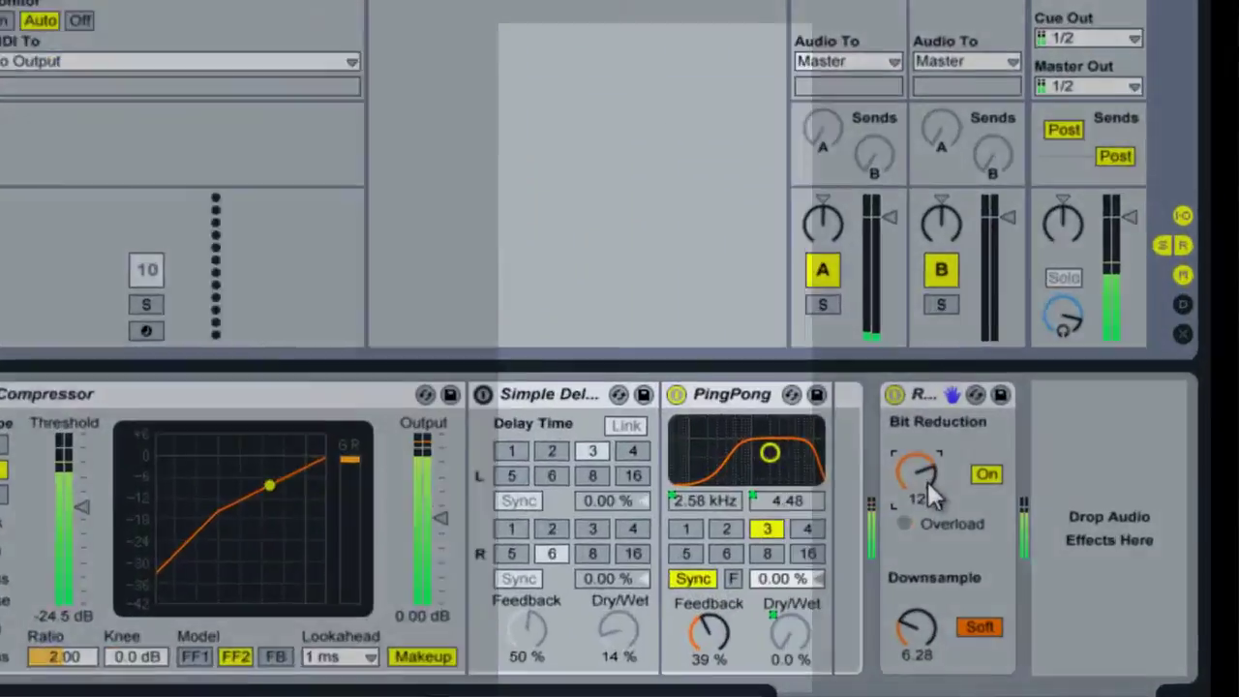
{"action": "left_click_drag", "start_coordinate": [926, 484], "coordinate": [926, 484]}
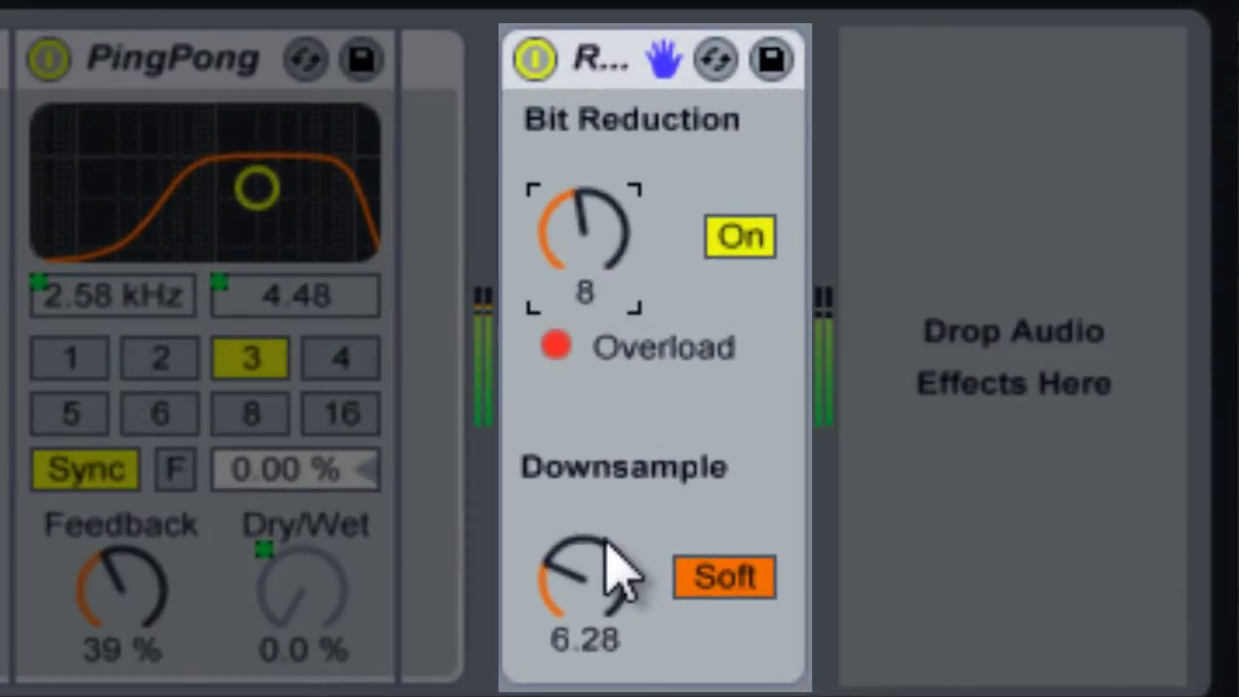
{"action": "left_click_drag", "start_coordinate": [605, 567], "coordinate": [603, 603]}
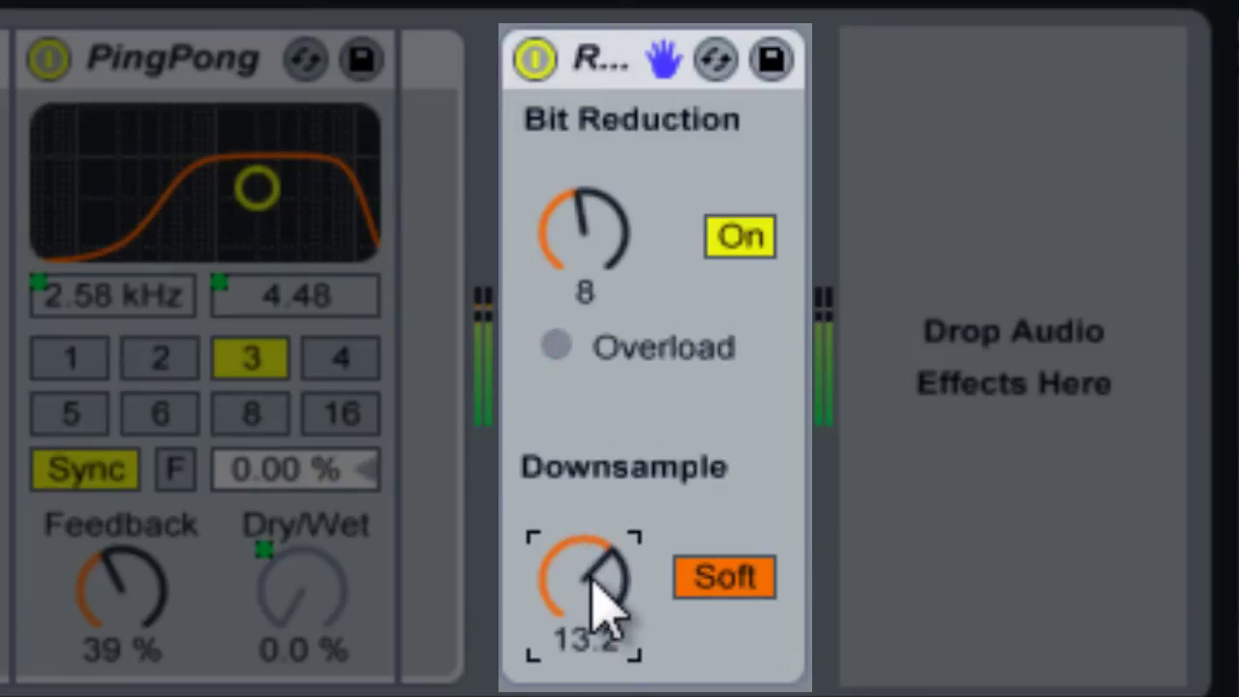
{"action": "left_click", "coordinate": [742, 603]}
{"action": "scroll", "coordinate": [639, 619], "scroll_direction": "up", "scroll_amount": 20}
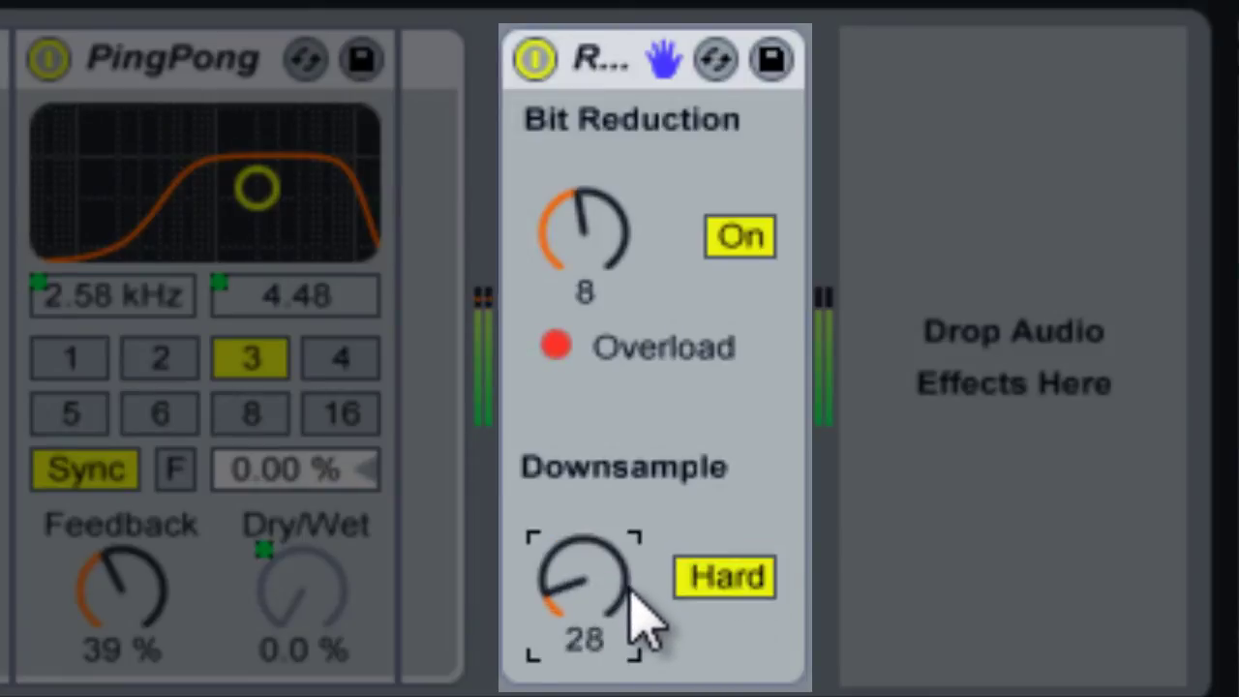
{"action": "scroll", "coordinate": [634, 612], "scroll_direction": "down", "scroll_amount": 3}
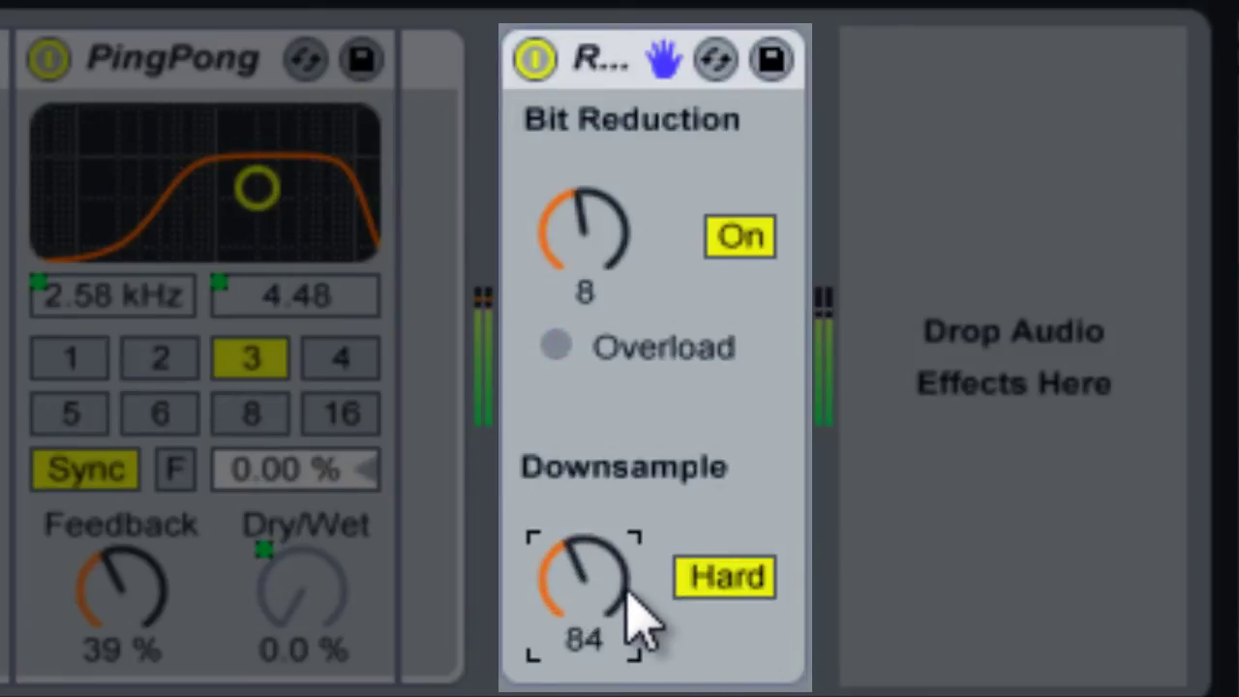
{"action": "scroll", "coordinate": [643, 612], "scroll_direction": "up", "scroll_amount": 2}
{"action": "scroll", "coordinate": [571, 586], "scroll_direction": "up", "scroll_amount": 3}
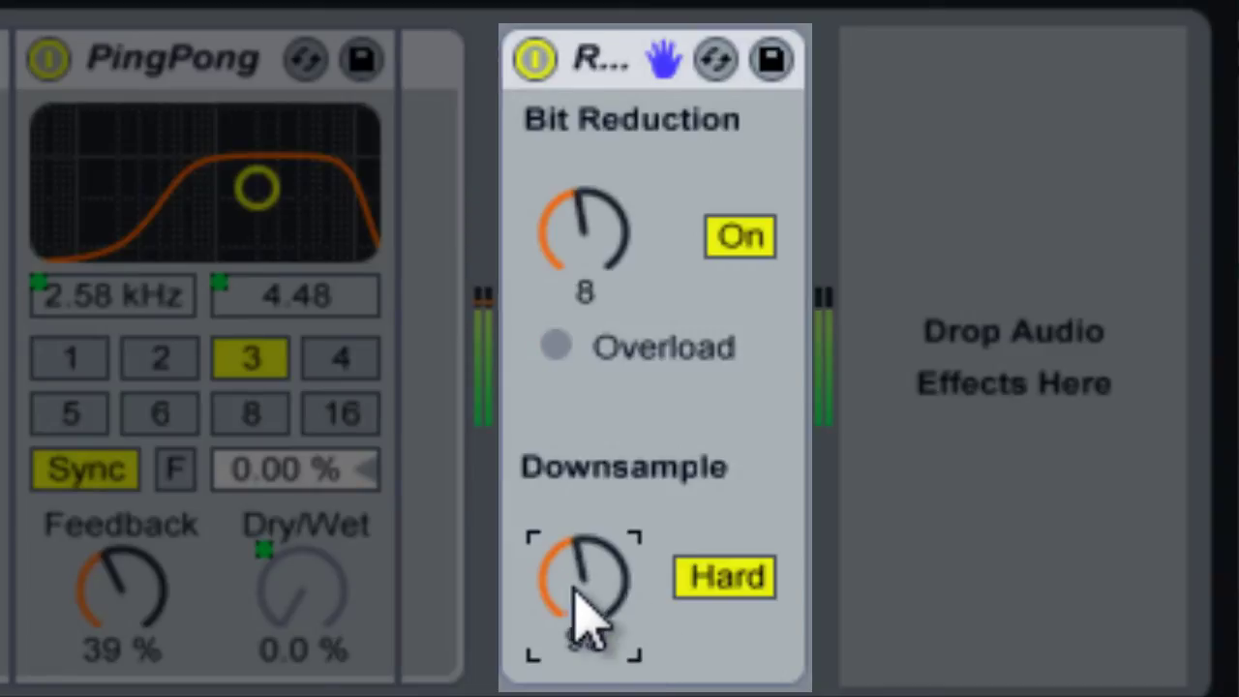
{"action": "scroll", "coordinate": [570, 586], "scroll_direction": "up", "scroll_amount": 1}
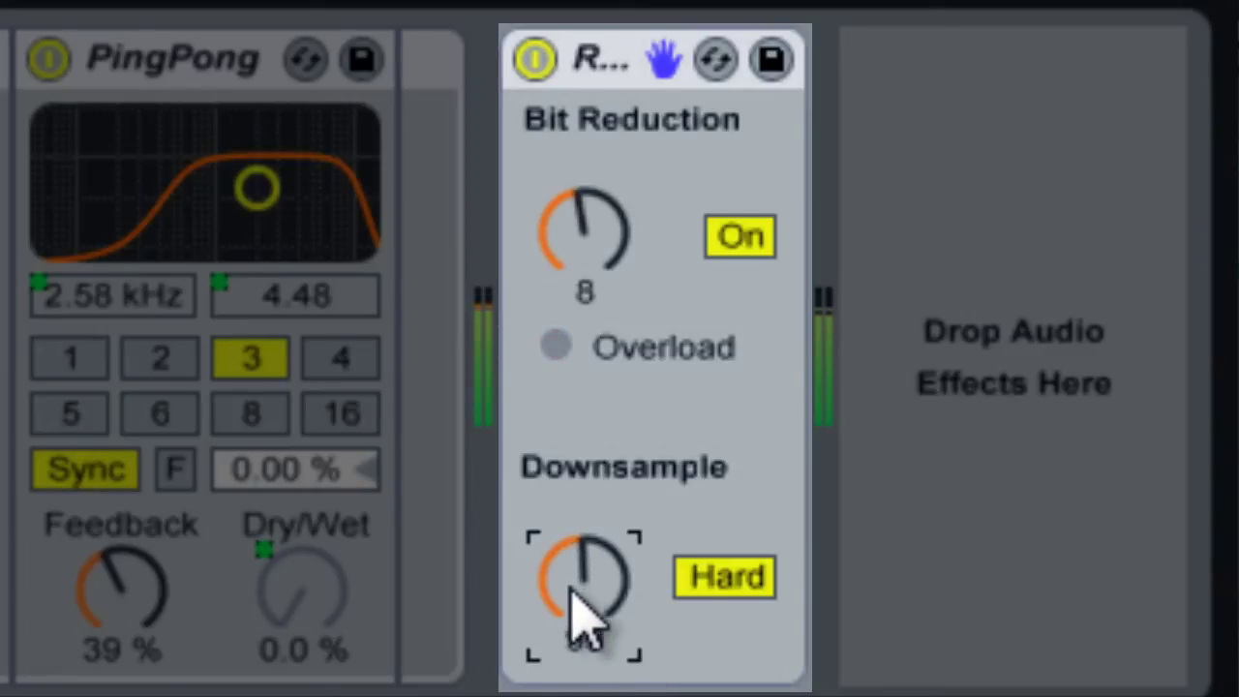
{"action": "scroll", "coordinate": [570, 586], "scroll_direction": "up", "scroll_amount": 1}
{"action": "scroll", "coordinate": [570, 587], "scroll_direction": "up", "scroll_amount": 3}
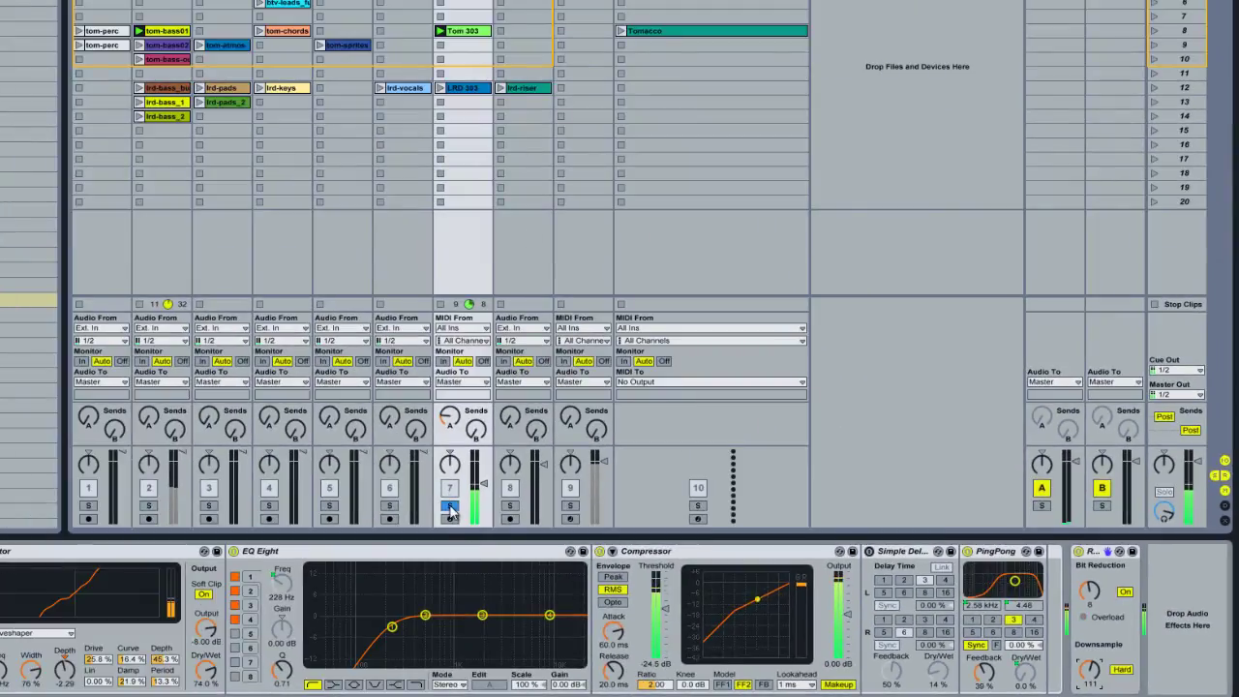
Turn off Solo on track 7 (ABL 303) so every track plays again
{"action": "left_click", "coordinate": [450, 506]}
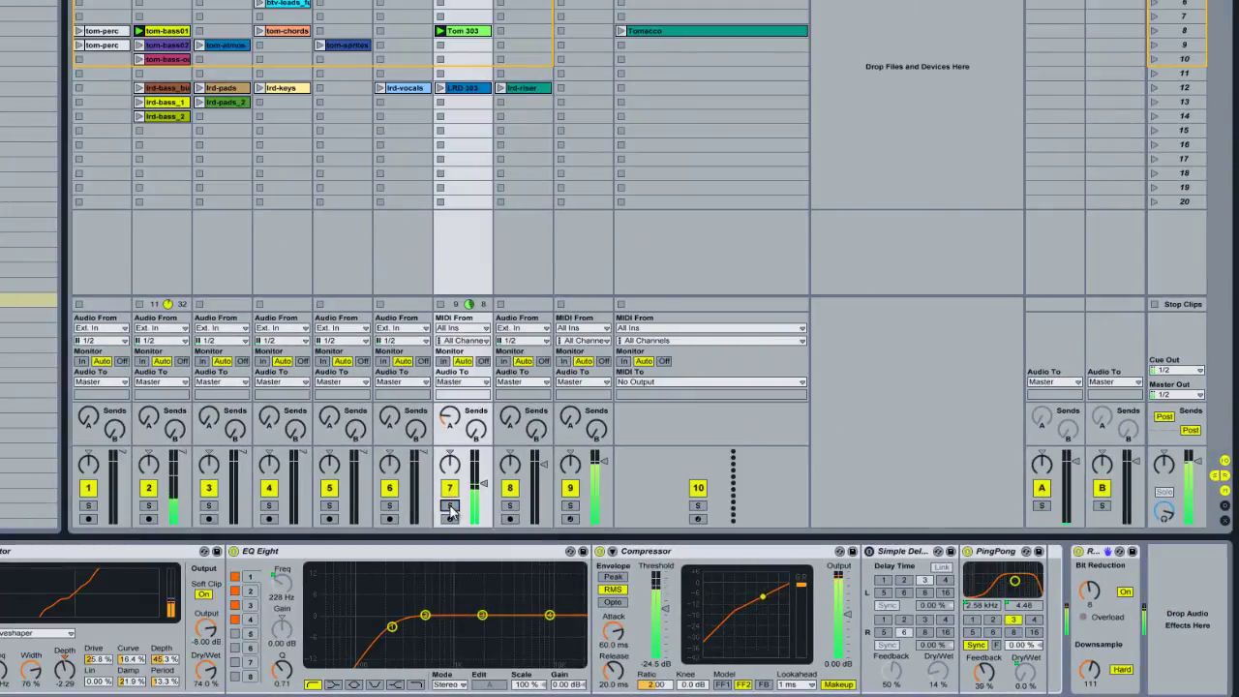